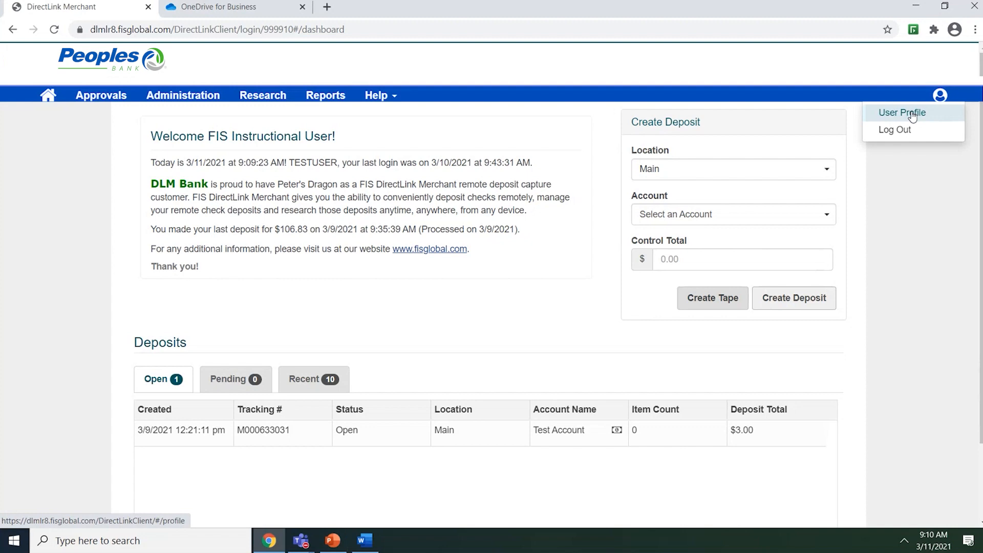
Step: Open User Profile from the user icon at the top right of the dashboard
{"action": "left_click", "coordinate": [912, 113]}
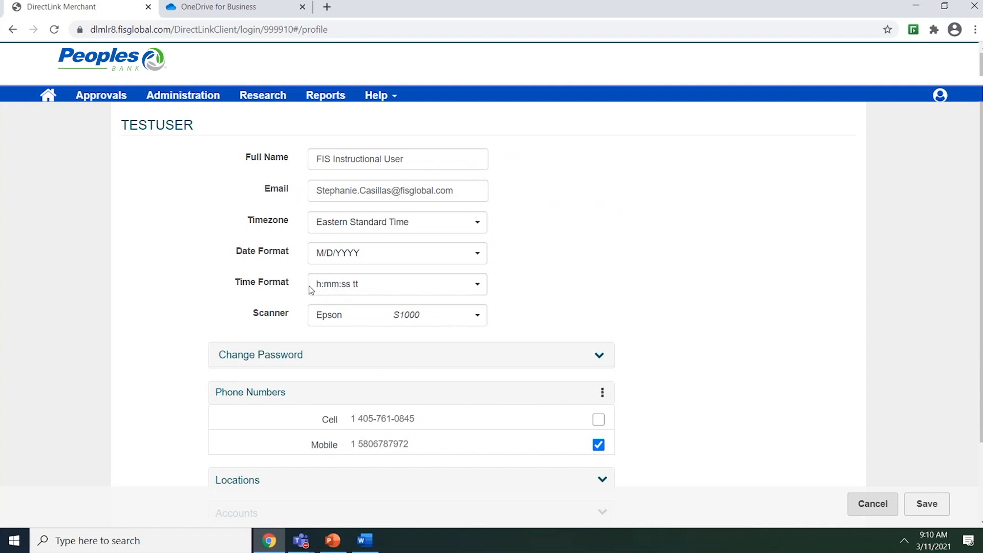
{"action": "left_click", "coordinate": [478, 259]}
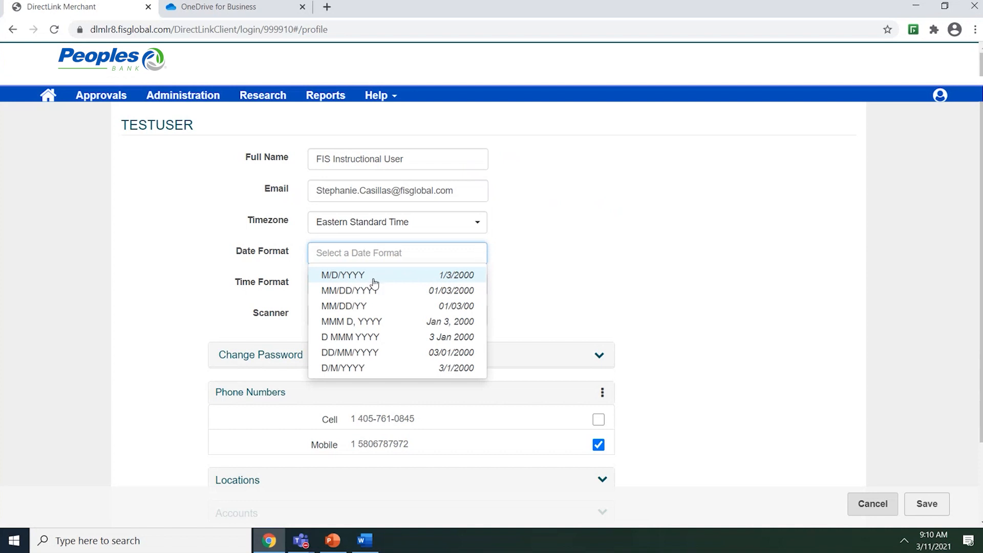
{"action": "left_click", "coordinate": [511, 266]}
{"action": "left_click", "coordinate": [474, 286]}
{"action": "left_click", "coordinate": [423, 305]}
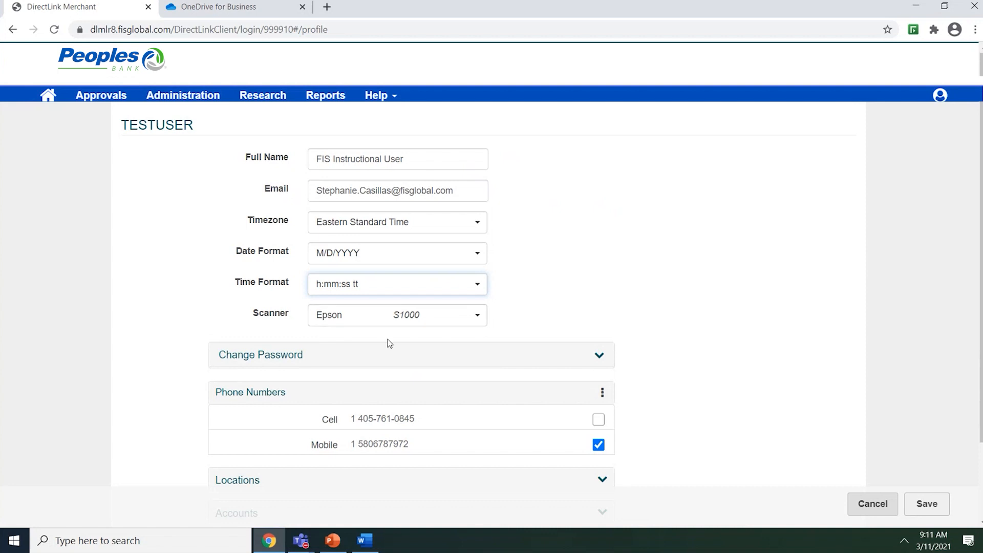
{"action": "left_click", "coordinate": [475, 314]}
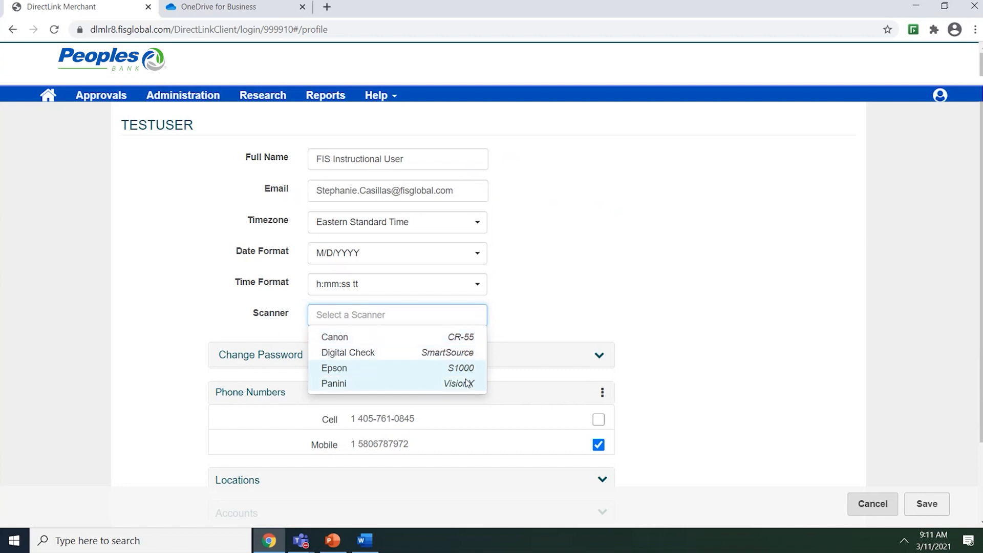
{"action": "left_click", "coordinate": [511, 309]}
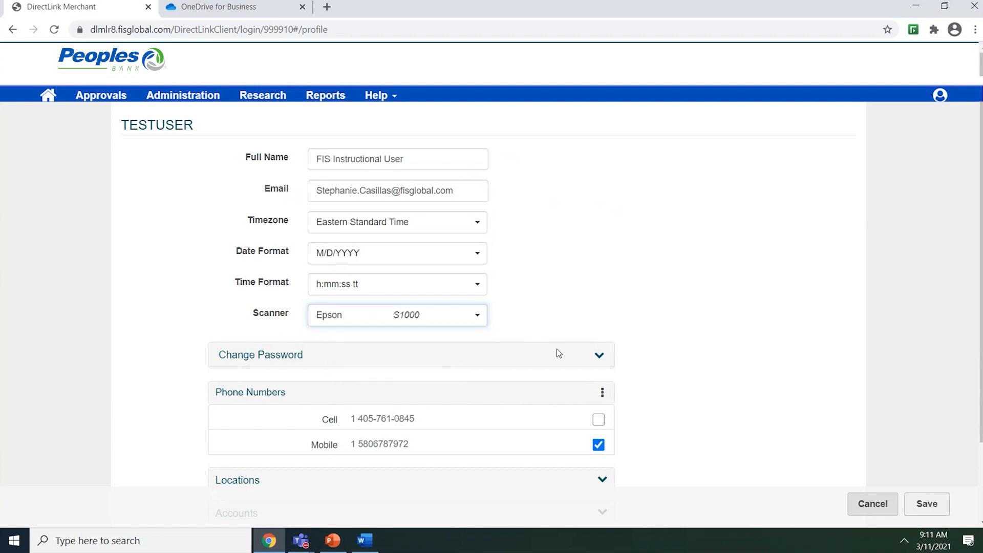
Step: Under Change Password, enter the old password, then the new password in both New and Confirm fields
{"action": "left_click", "coordinate": [599, 357]}
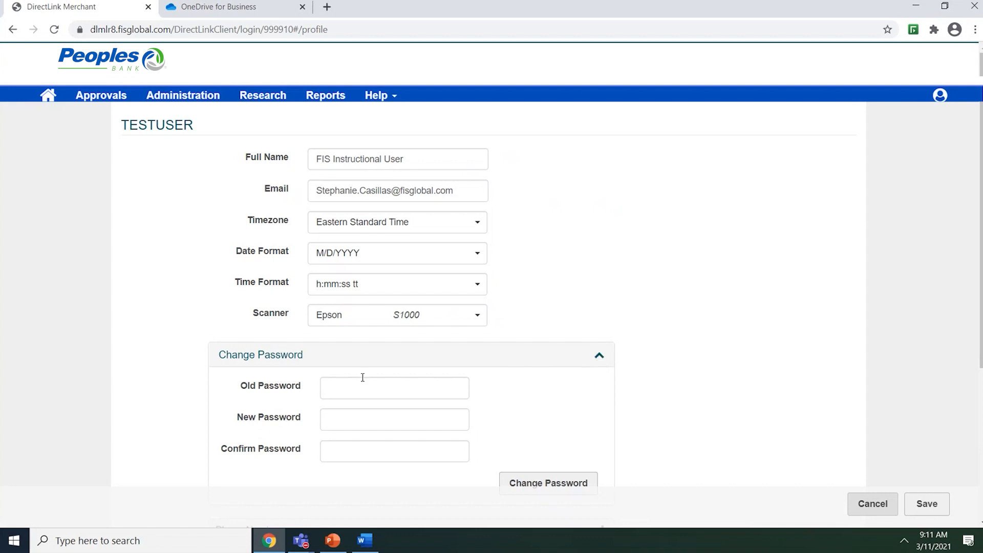
{"action": "left_click", "coordinate": [342, 389]}
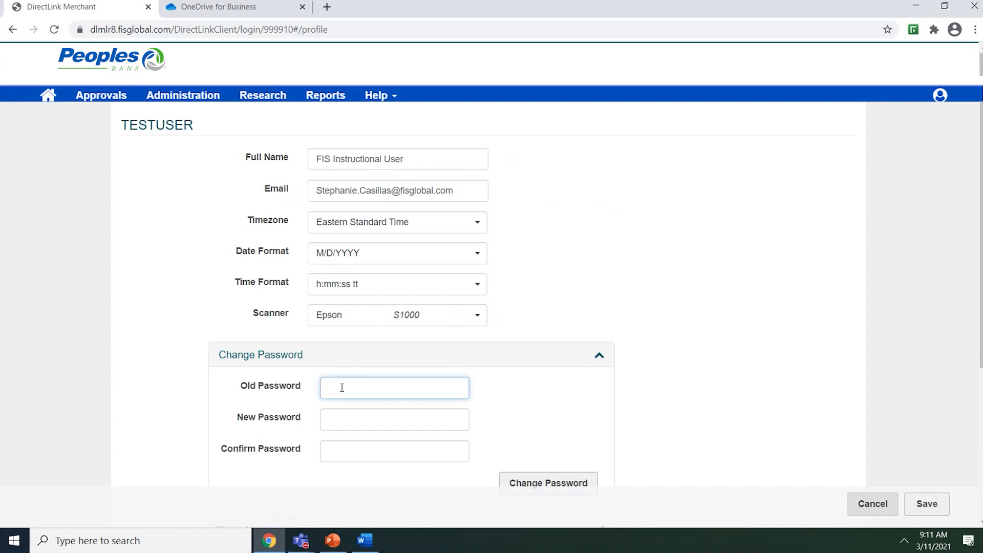
{"action": "type", "text": "********"}
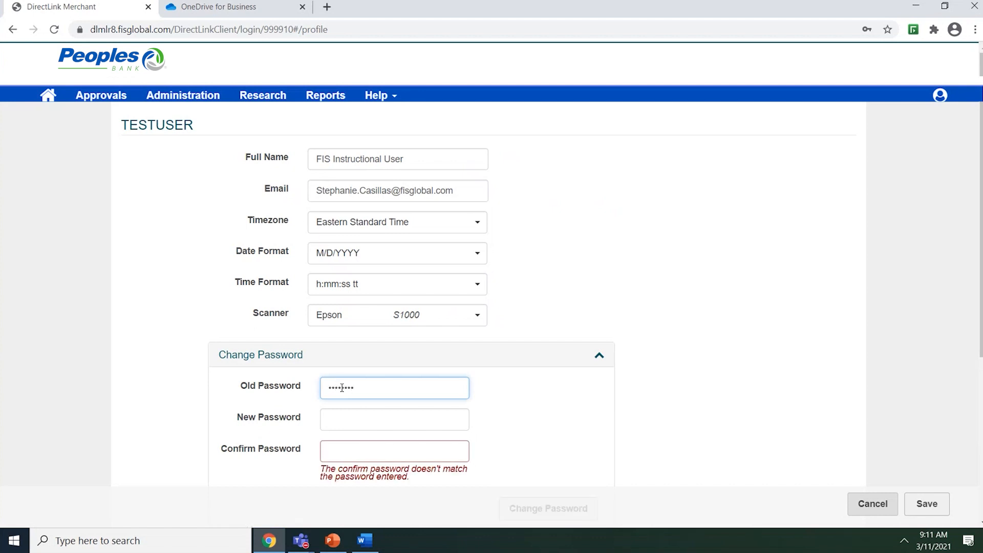
{"action": "left_click", "coordinate": [336, 420]}
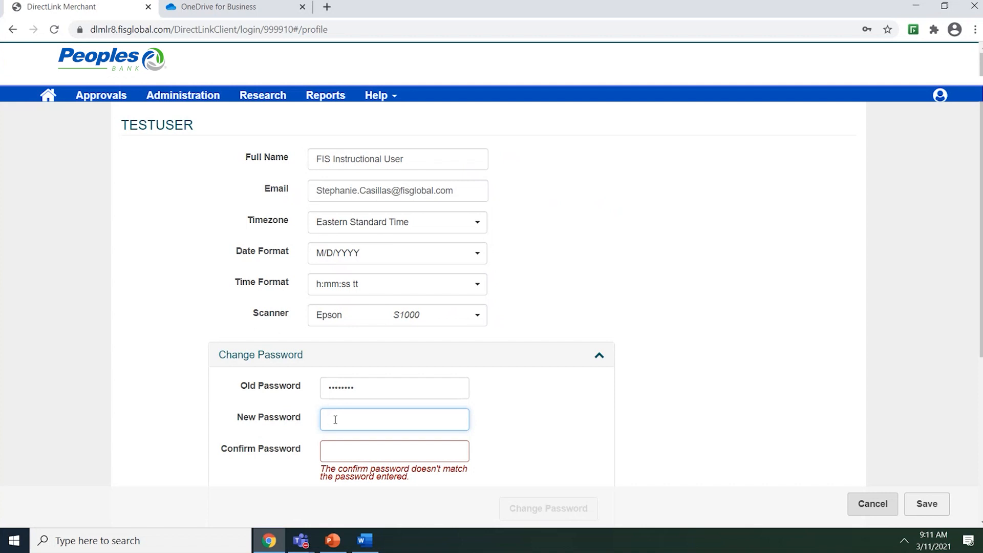
{"action": "type", "text": "•••••••••"}
{"action": "left_click", "coordinate": [335, 447]}
{"action": "type", "text": "•••••••••"}
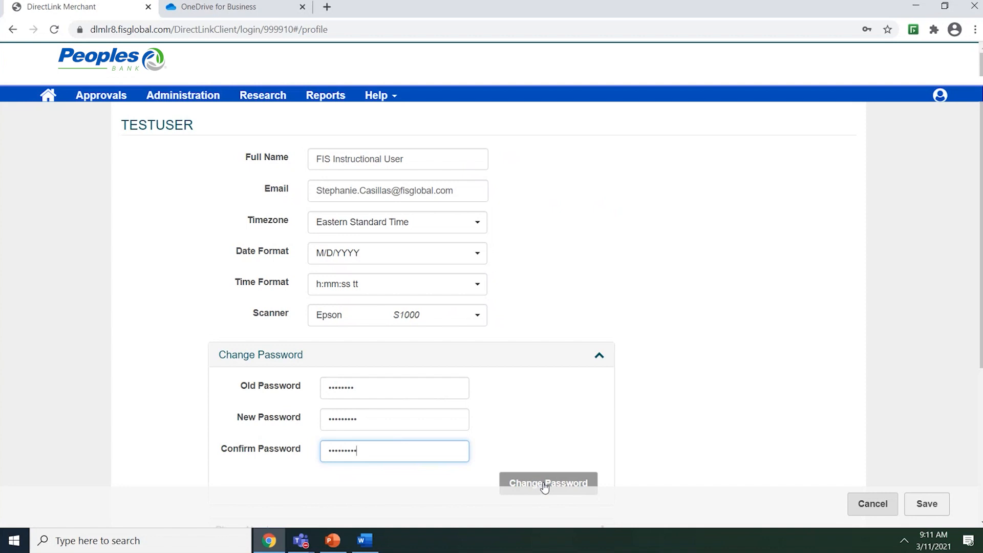
{"action": "scroll", "coordinate": [648, 408], "scroll_direction": "down", "scroll_amount": 5}
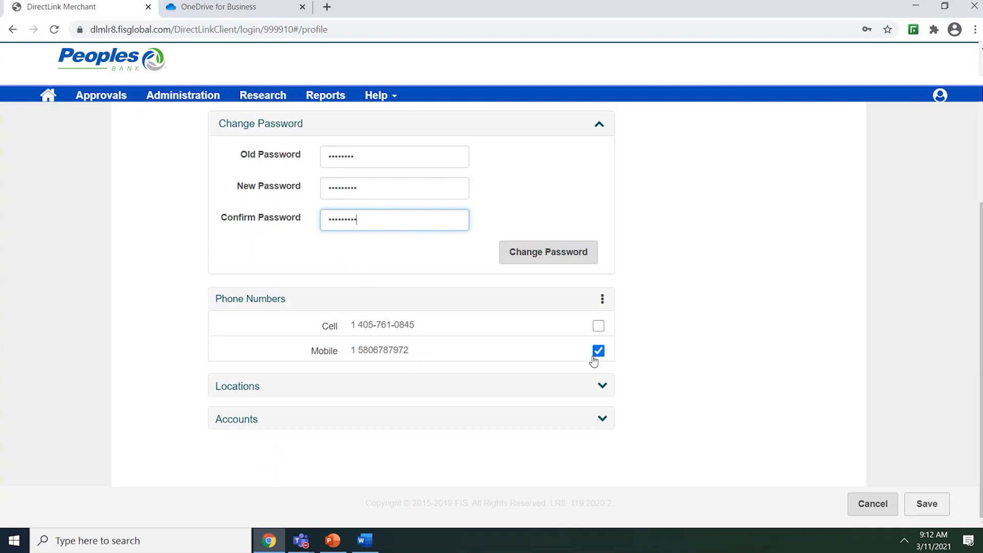
Step: Remove the Mobile phone number and add a blank phone entry
{"action": "left_click", "coordinate": [603, 301]}
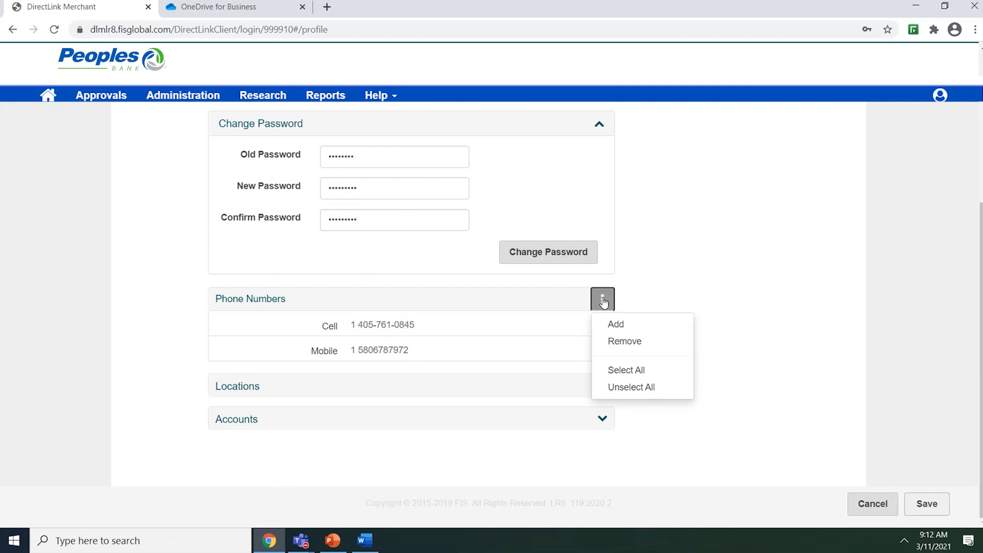
{"action": "left_click", "coordinate": [619, 342]}
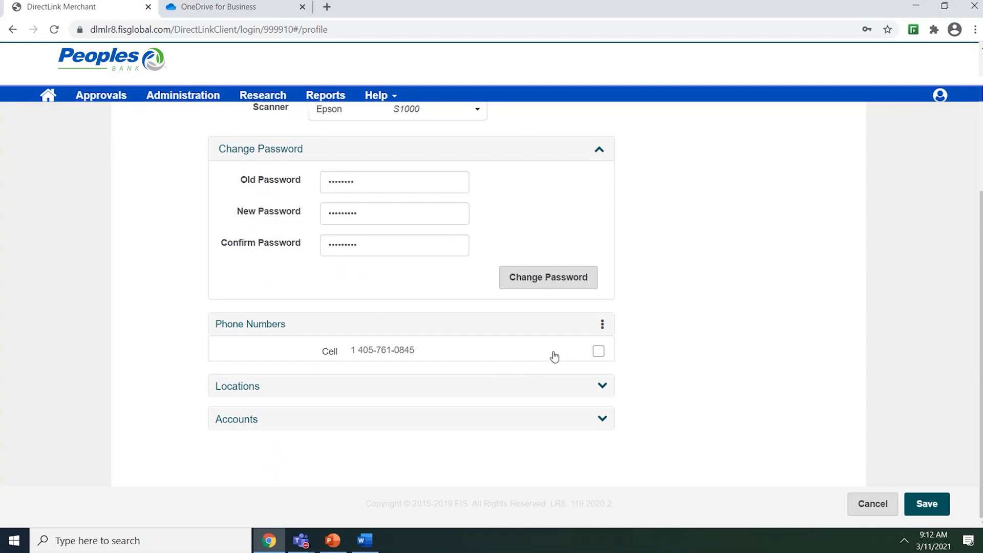
{"action": "left_click", "coordinate": [604, 328]}
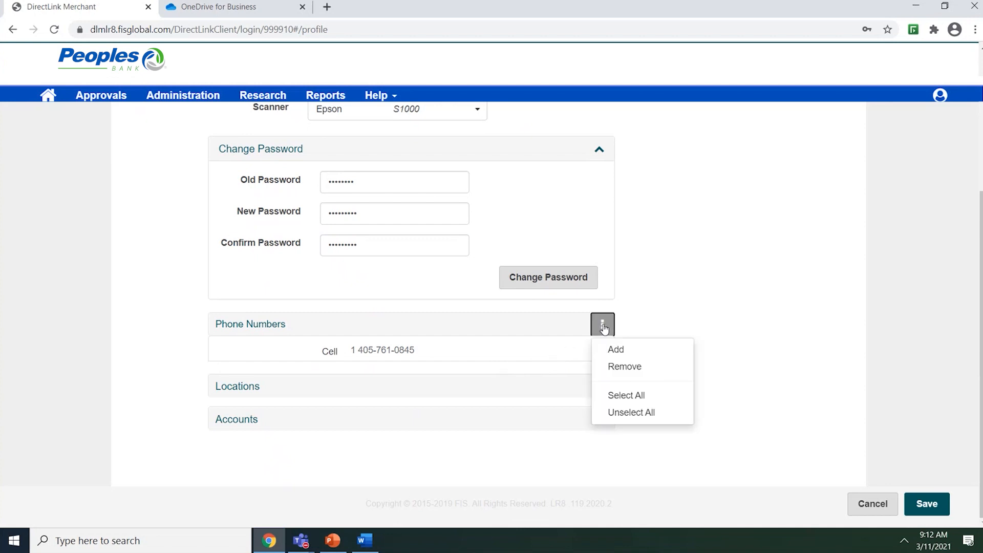
{"action": "left_click", "coordinate": [616, 351]}
Step: Name the new entry 'Cell', enter its phone number, and add it to the list
{"action": "left_click", "coordinate": [240, 378]}
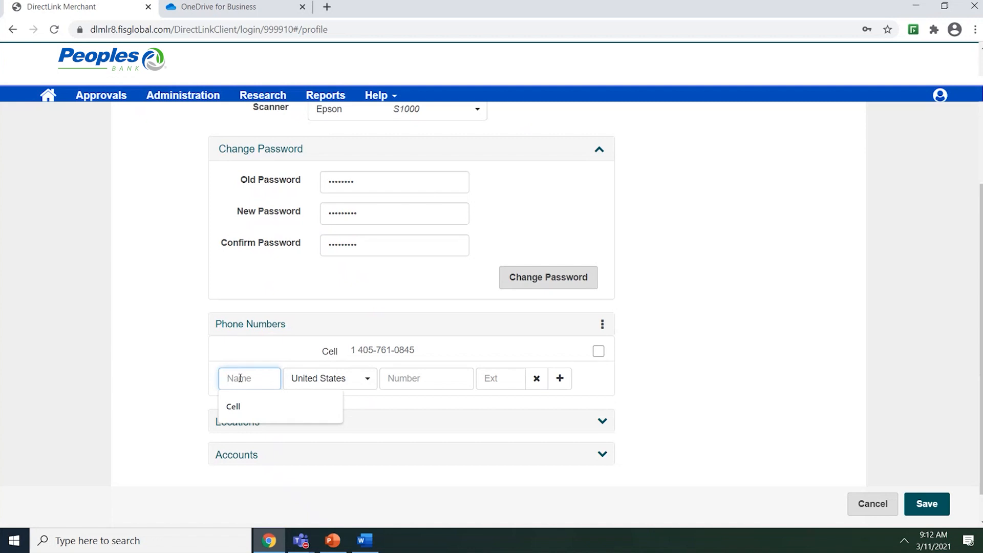
{"action": "type", "text": "Cell"}
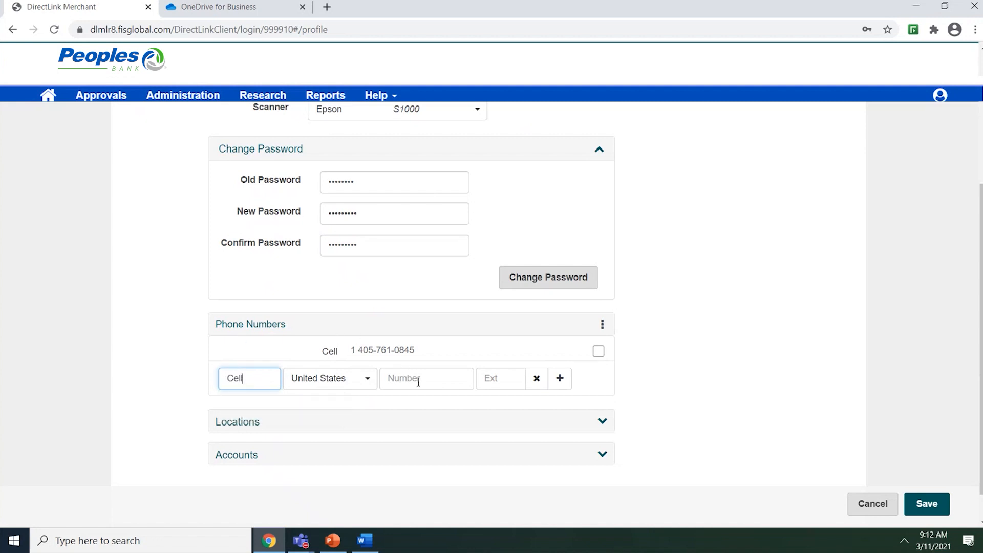
{"action": "left_click", "coordinate": [397, 380]}
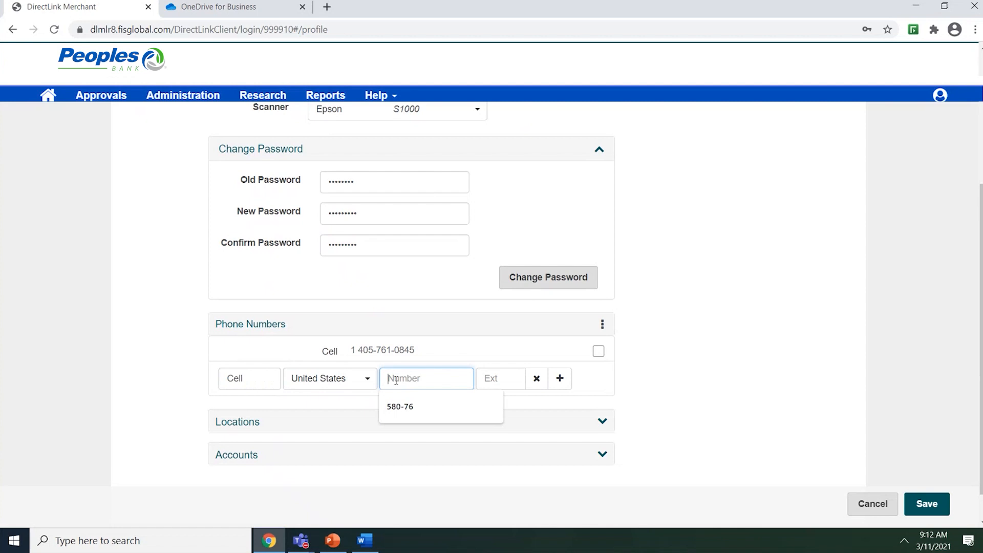
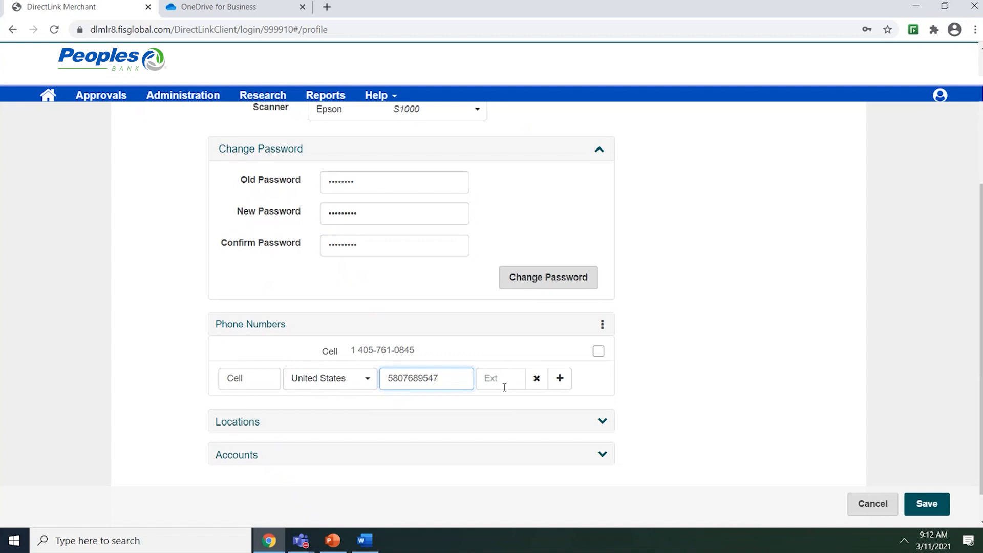
{"action": "left_click", "coordinate": [560, 379]}
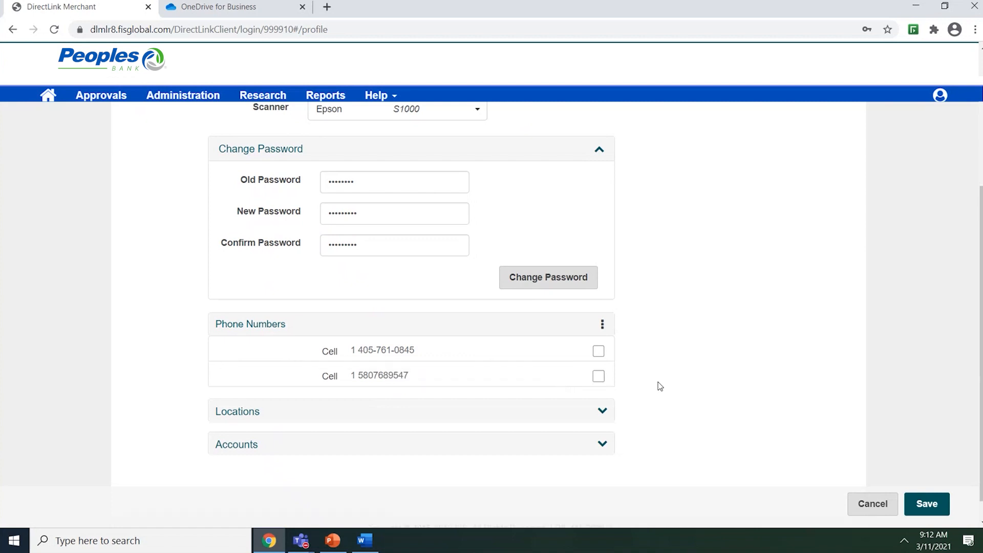
Step: Scroll to the bottom of the profile, then go back to the dashboard with the Home icon
{"action": "scroll", "coordinate": [659, 382], "scroll_direction": "down", "scroll_amount": 1}
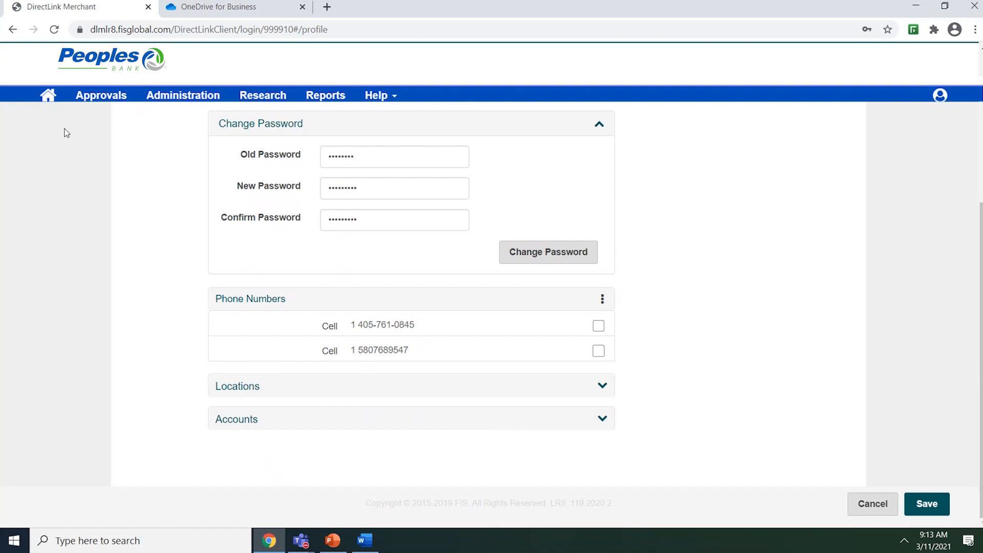
{"action": "left_click", "coordinate": [48, 96]}
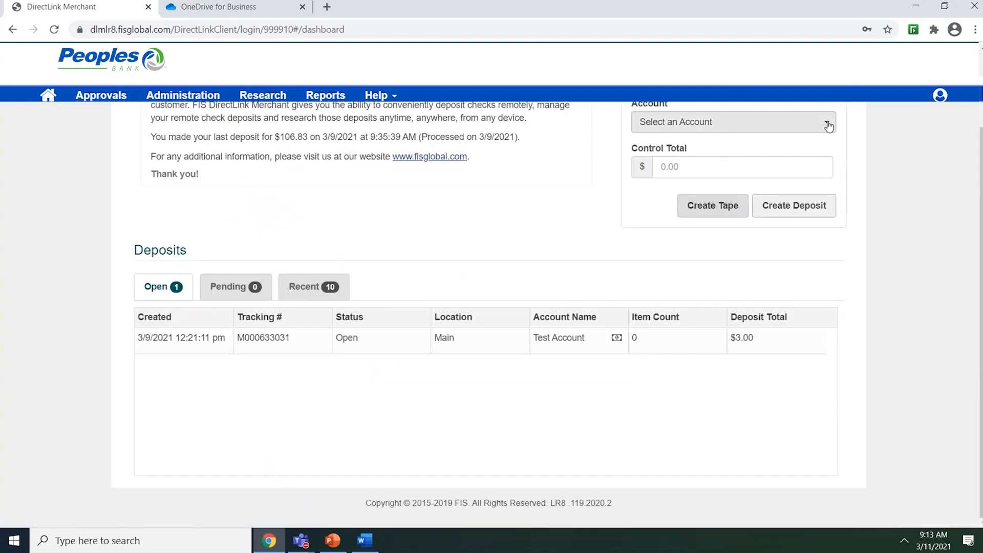
Step: Check the Create Deposit Account dropdown's order (Test Account first, Risk Review last), then open the account menu
{"action": "left_click", "coordinate": [827, 126]}
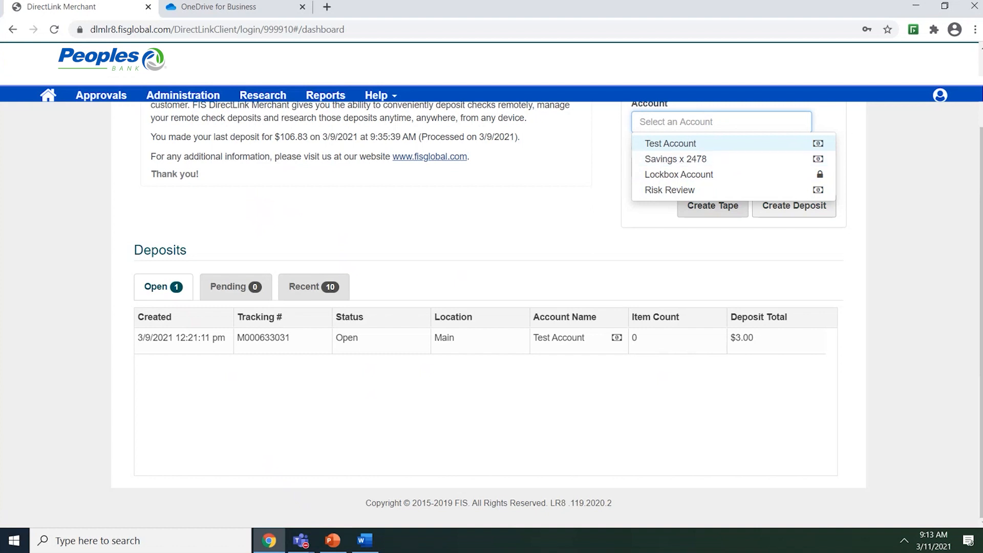
{"action": "left_click", "coordinate": [940, 96]}
Step: Open User Profile and expand its Accounts section
{"action": "left_click", "coordinate": [897, 113]}
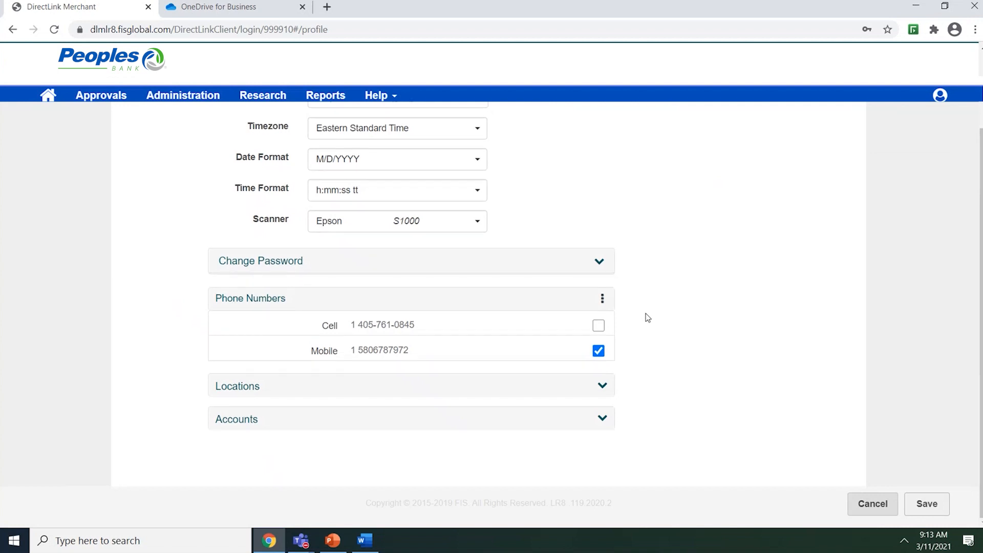
{"action": "left_click", "coordinate": [603, 421]}
{"action": "scroll", "coordinate": [643, 382], "scroll_direction": "down", "scroll_amount": 3}
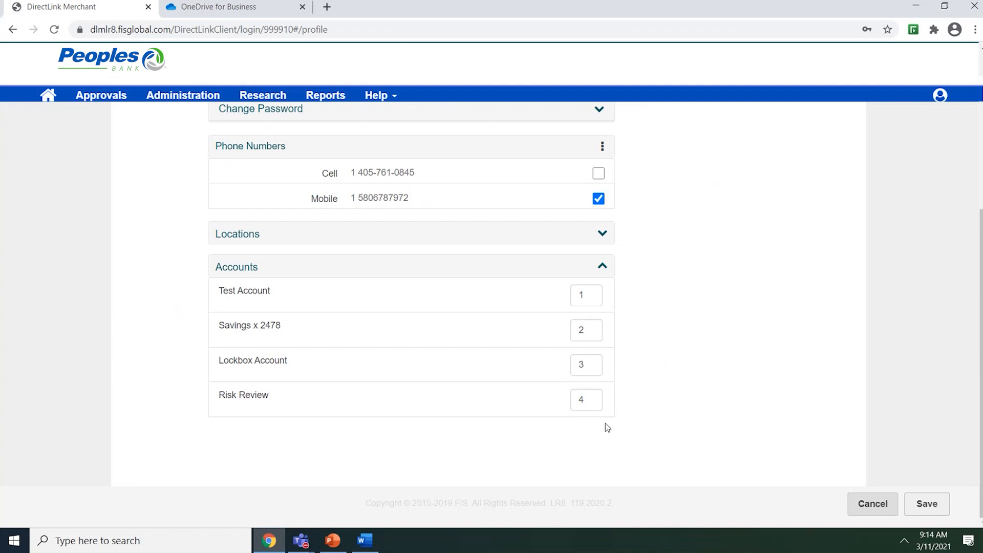
Step: Set Risk Review to position 1 and Lockbox Account to 2, save, and return Home
{"action": "left_click", "coordinate": [591, 399]}
{"action": "key", "text": "BackSpace"}
{"action": "type", "text": "1"}
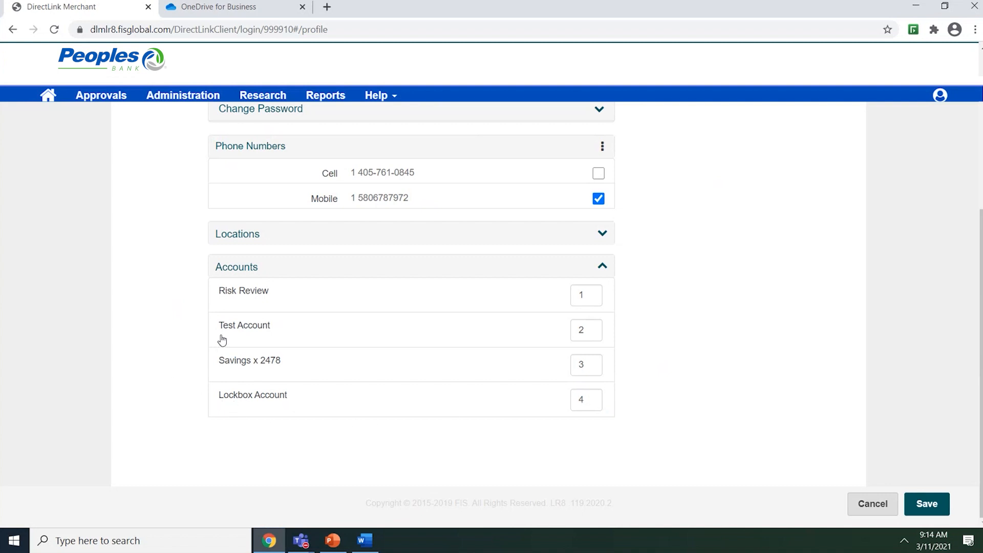
{"action": "left_click", "coordinate": [589, 399]}
{"action": "type", "text": "2"}
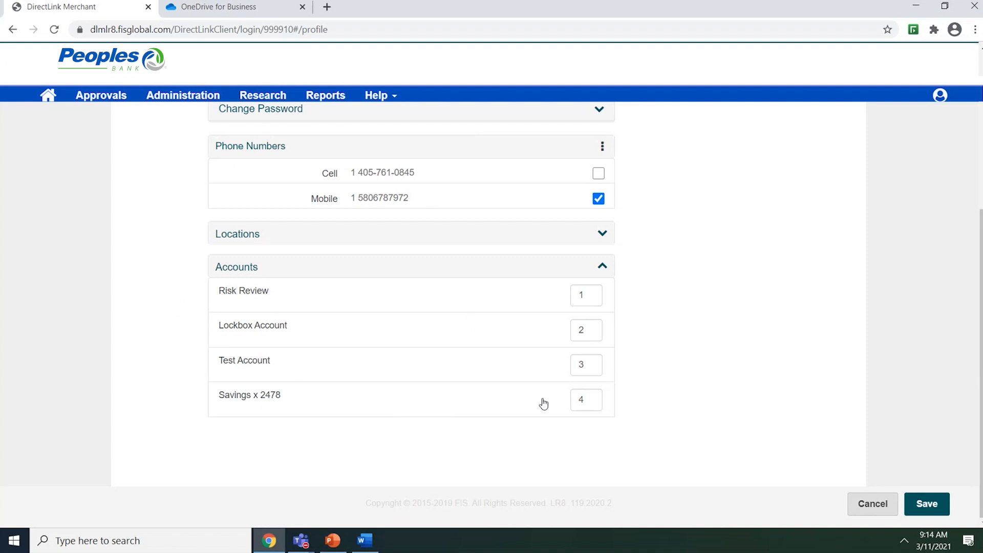
{"action": "left_click", "coordinate": [927, 503]}
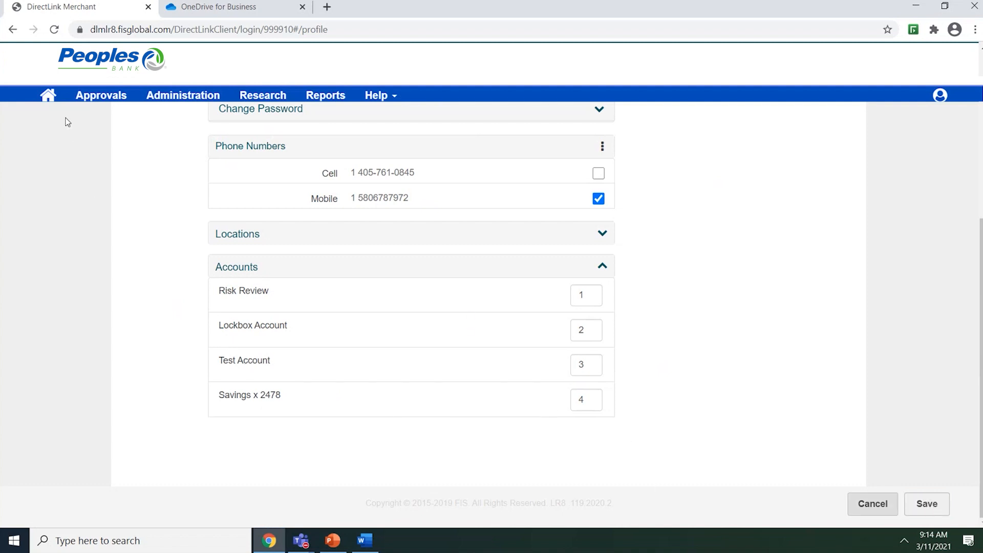
{"action": "left_click", "coordinate": [48, 95]}
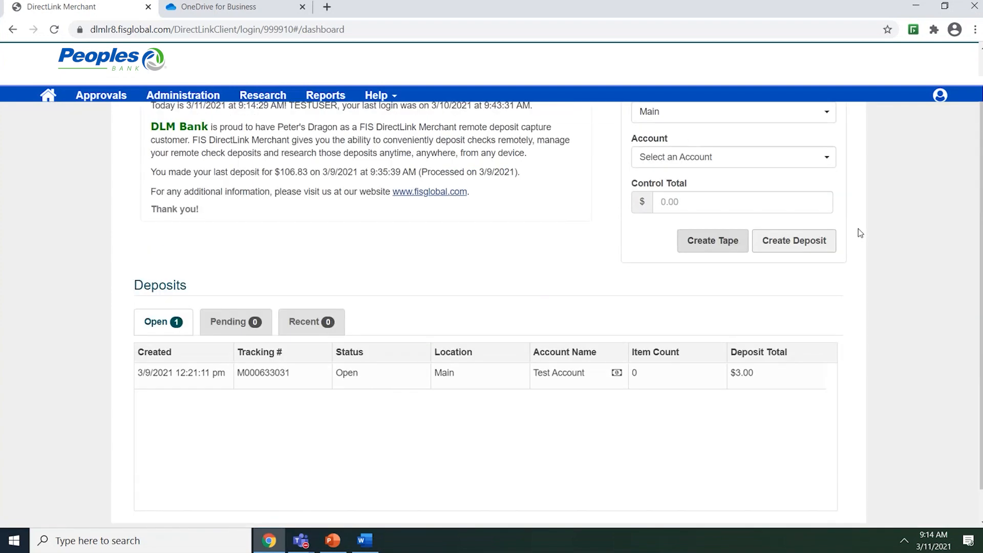
{"action": "scroll", "coordinate": [858, 228], "scroll_direction": "up", "scroll_amount": 1}
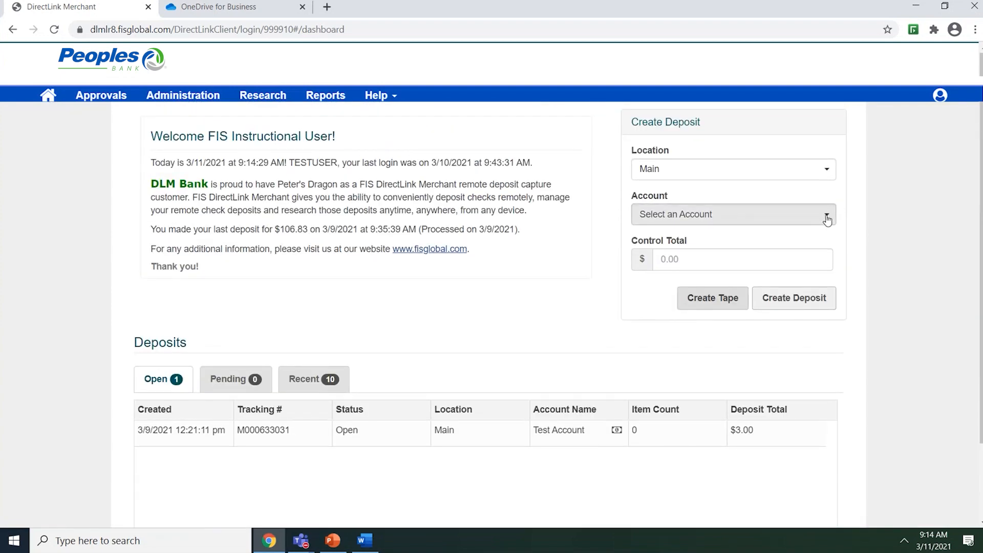
{"action": "left_click", "coordinate": [827, 220]}
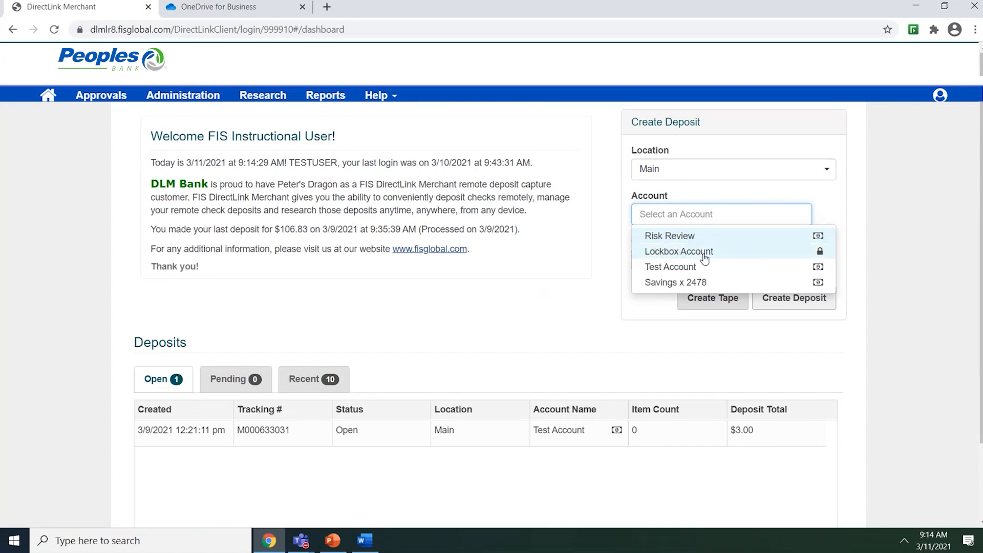
{"action": "left_click", "coordinate": [503, 323]}
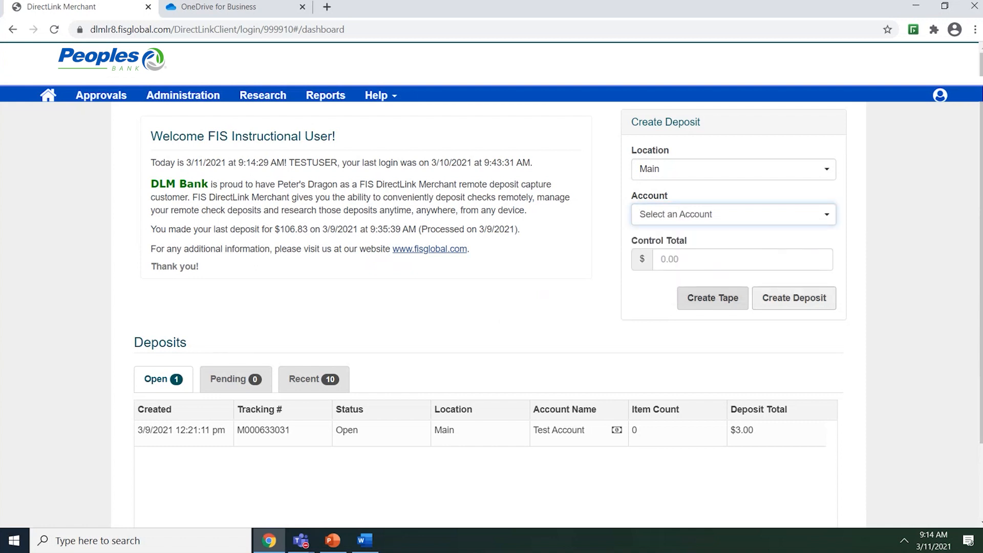